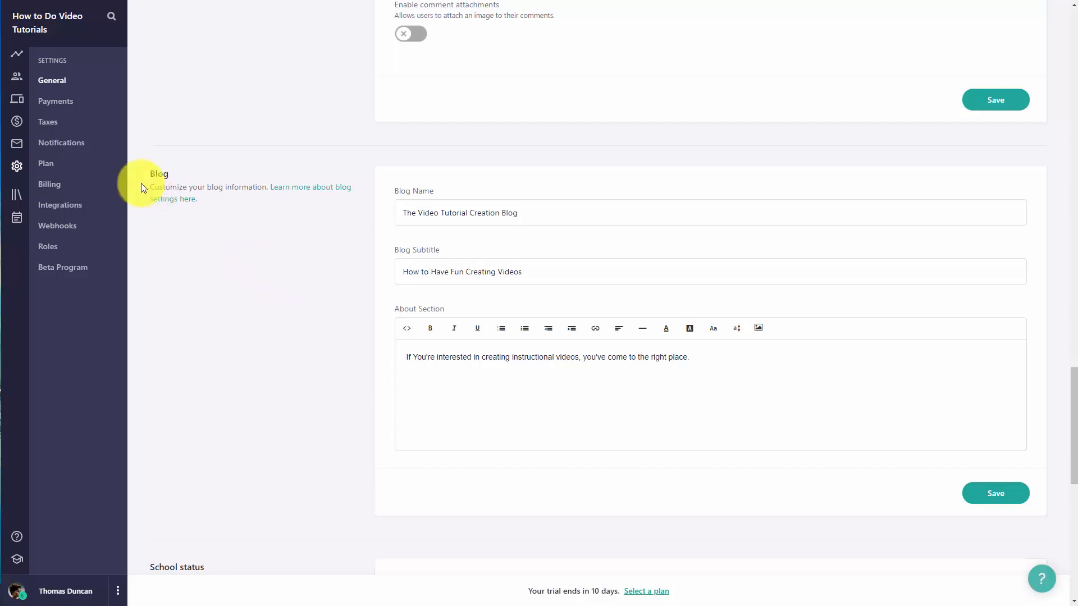
Start a new blog post titled "All About Video Blogging" with the URL ending "all about blogging"
left_click(17, 102)
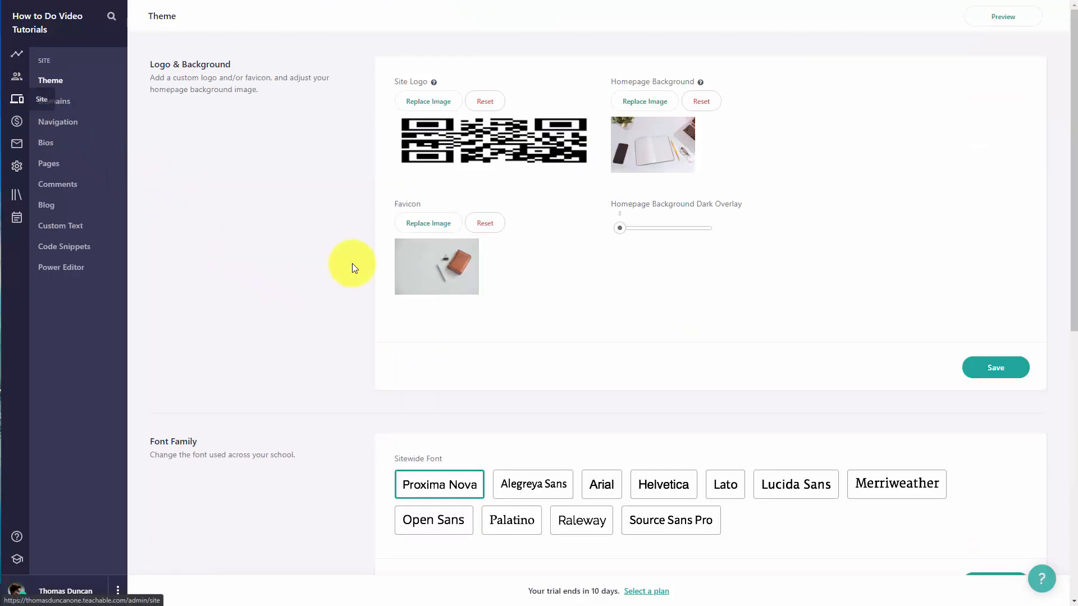
left_click(47, 208)
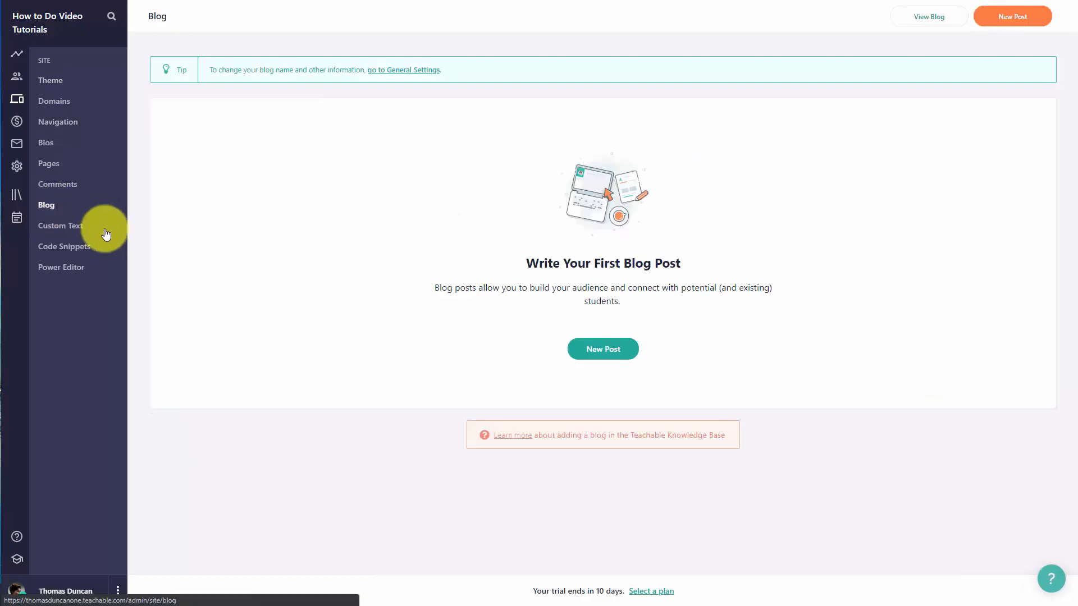
left_click(596, 348)
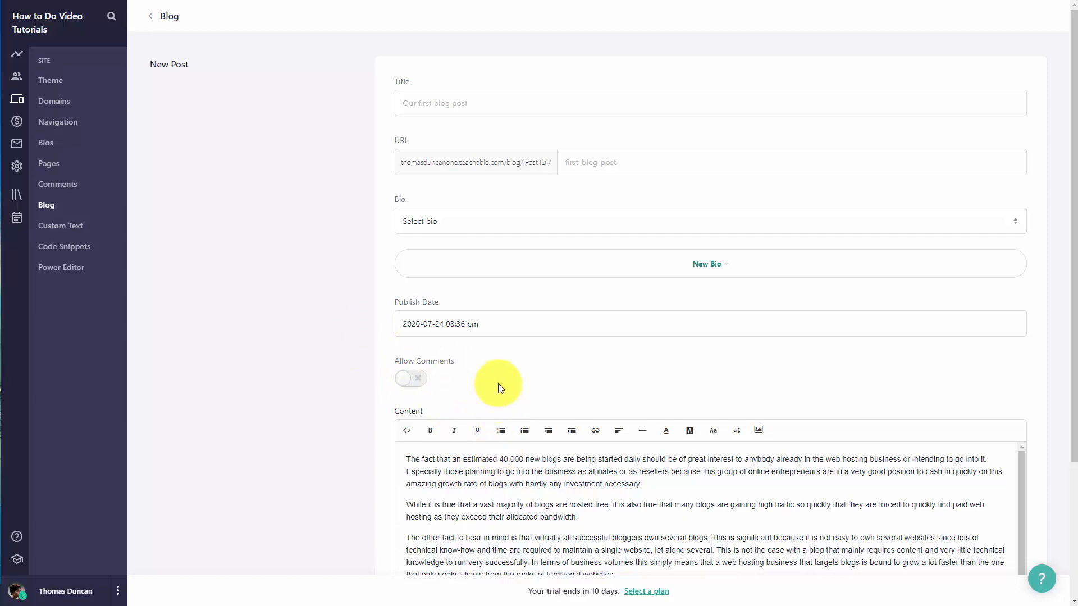
left_click(466, 99)
type("All About Video Blogging")
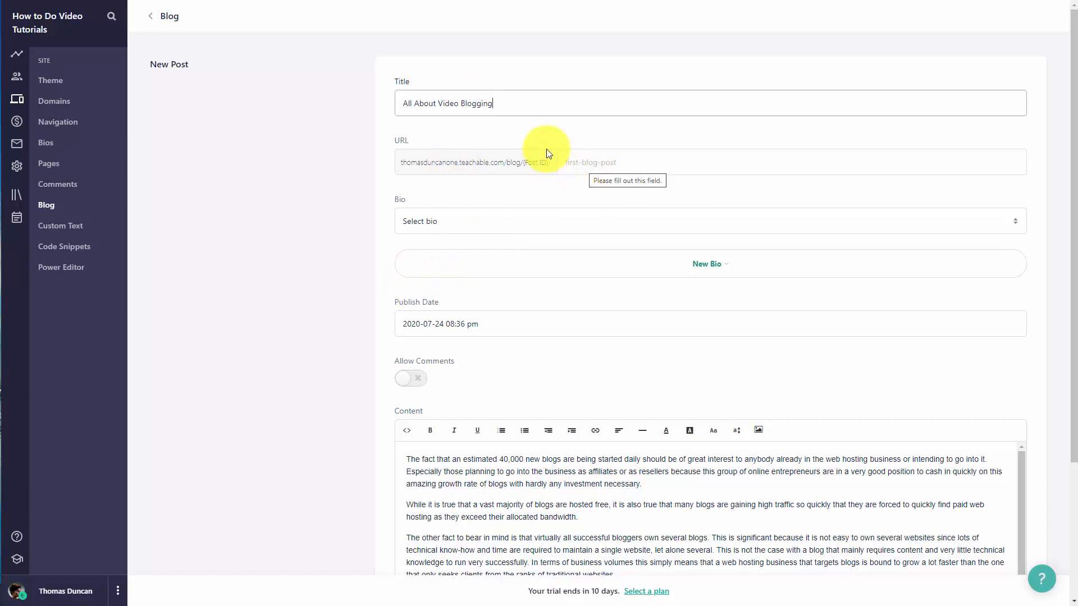
left_click(567, 163)
type("all about blogging")
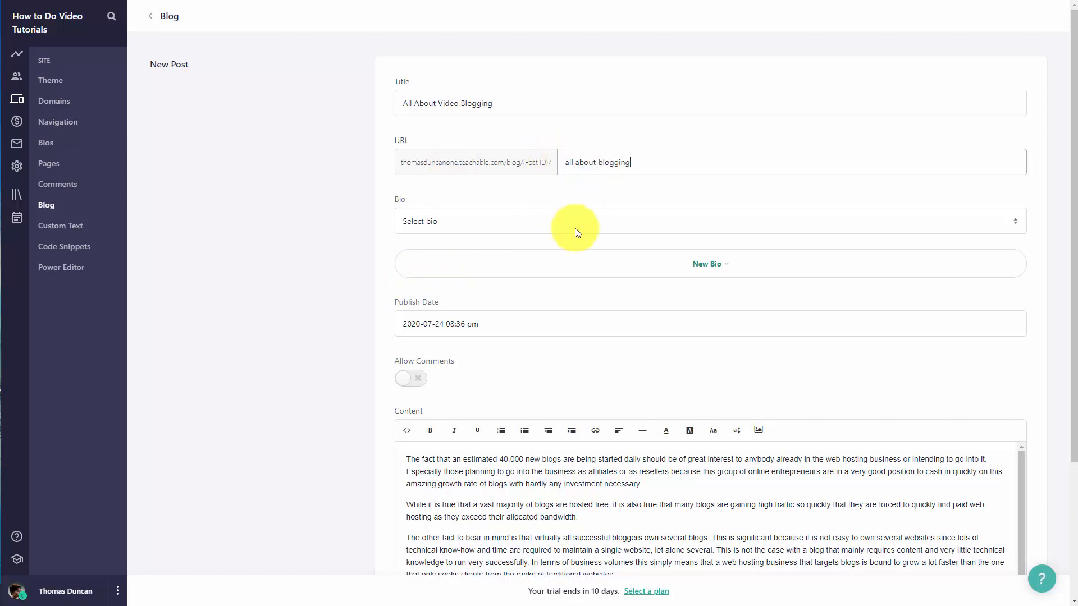
Assign the account owner's bio to the new post and create it with the existing content
left_click(643, 231)
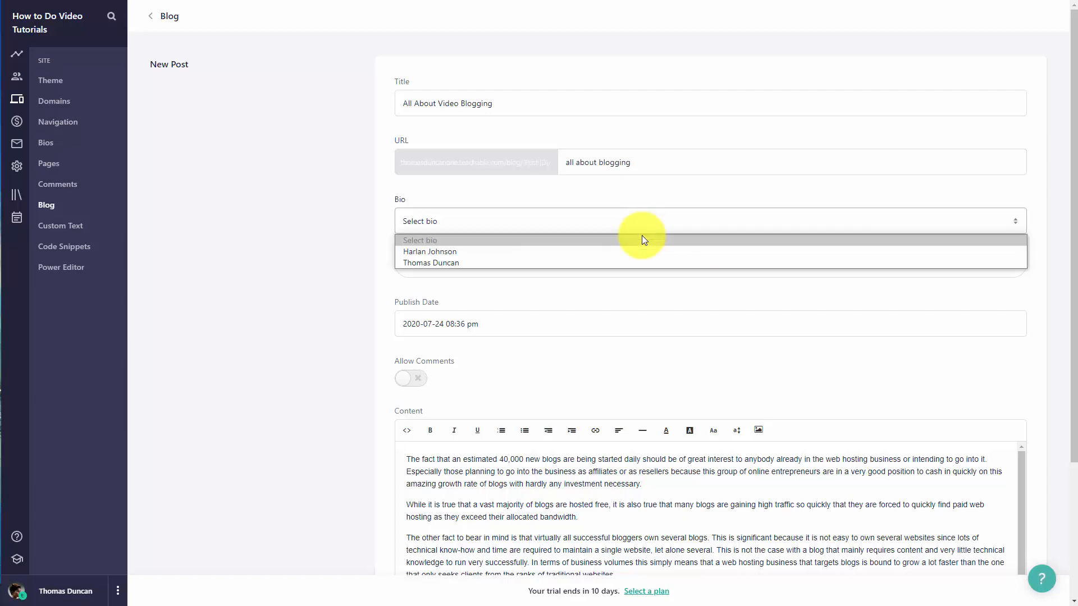
left_click(592, 264)
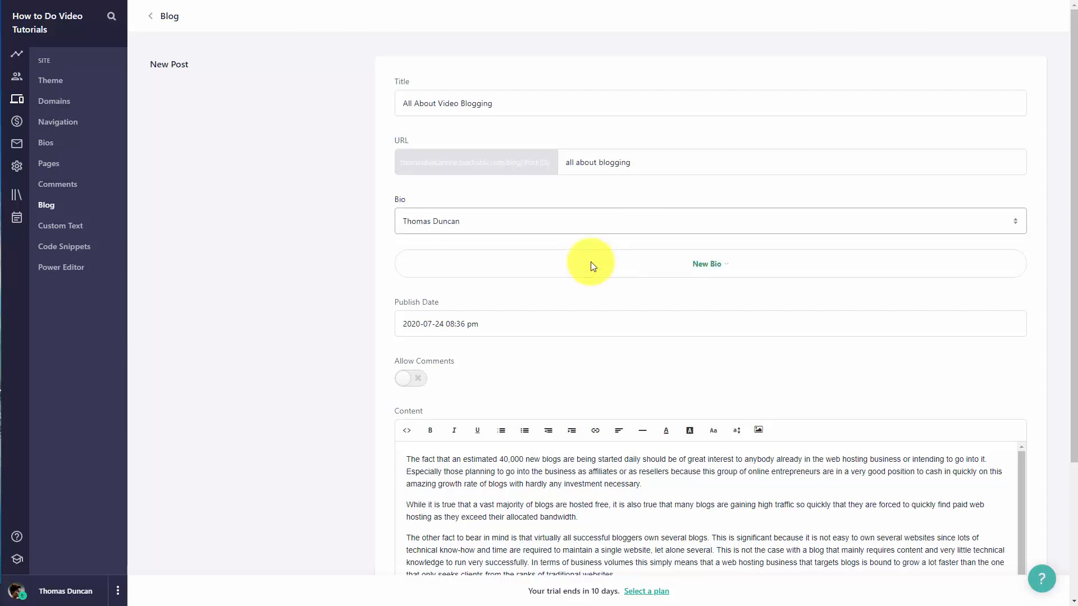
scroll(592, 263, "down", 2)
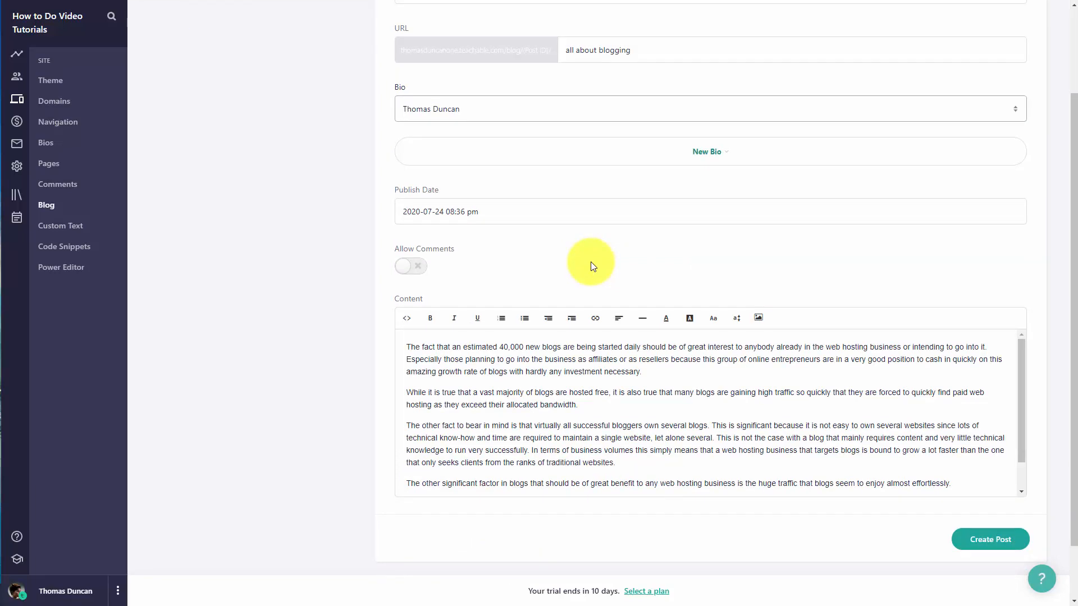
scroll(591, 262, "down", 1)
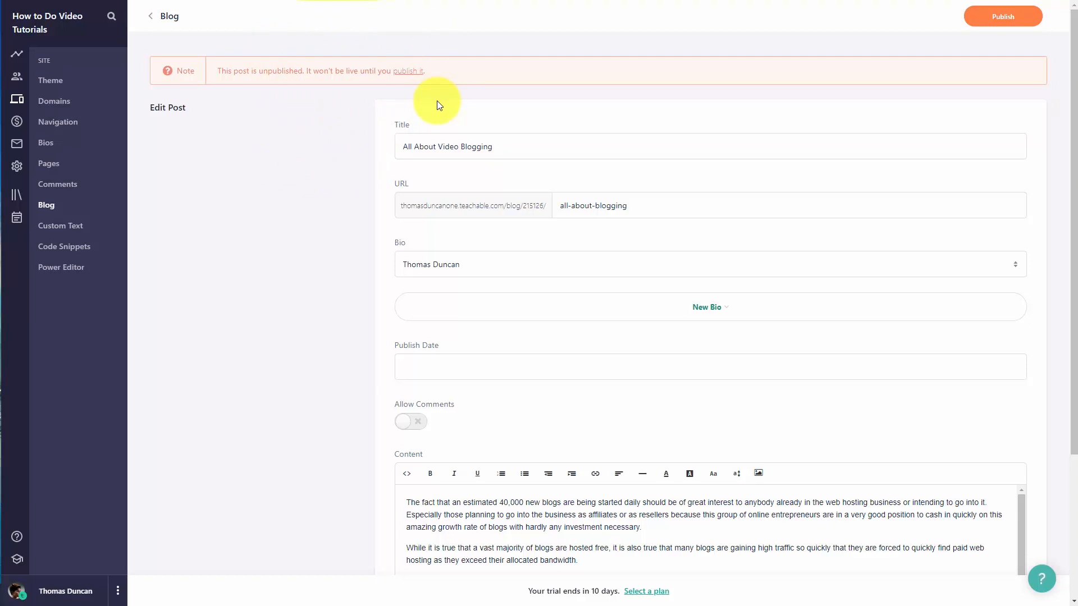
Return to the refreshed list of blog posts, preview "All About Video Blogging" and publish it
left_click(150, 16)
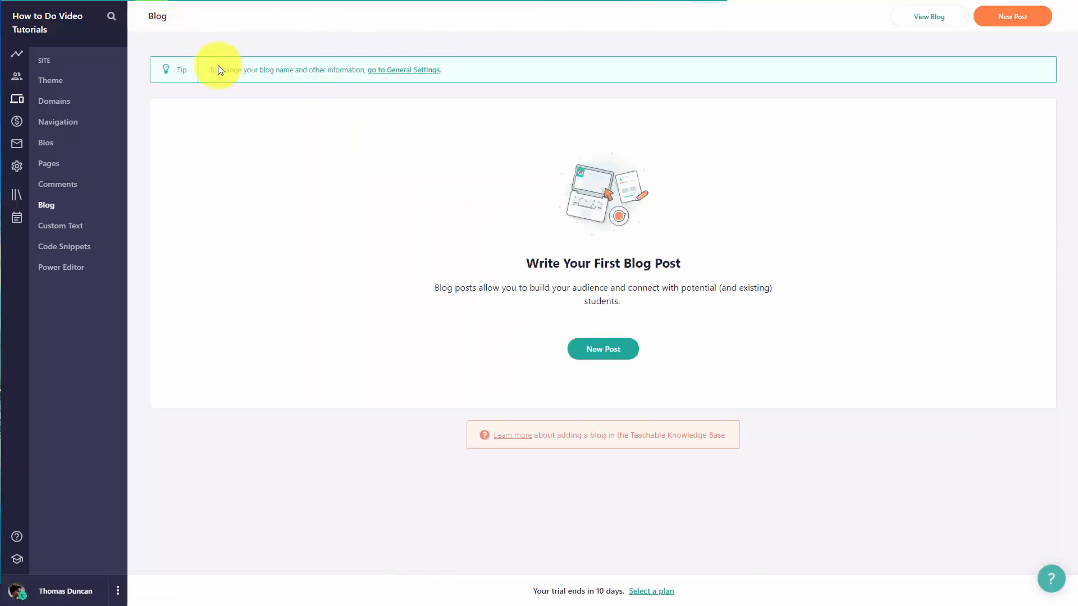
key("F5")
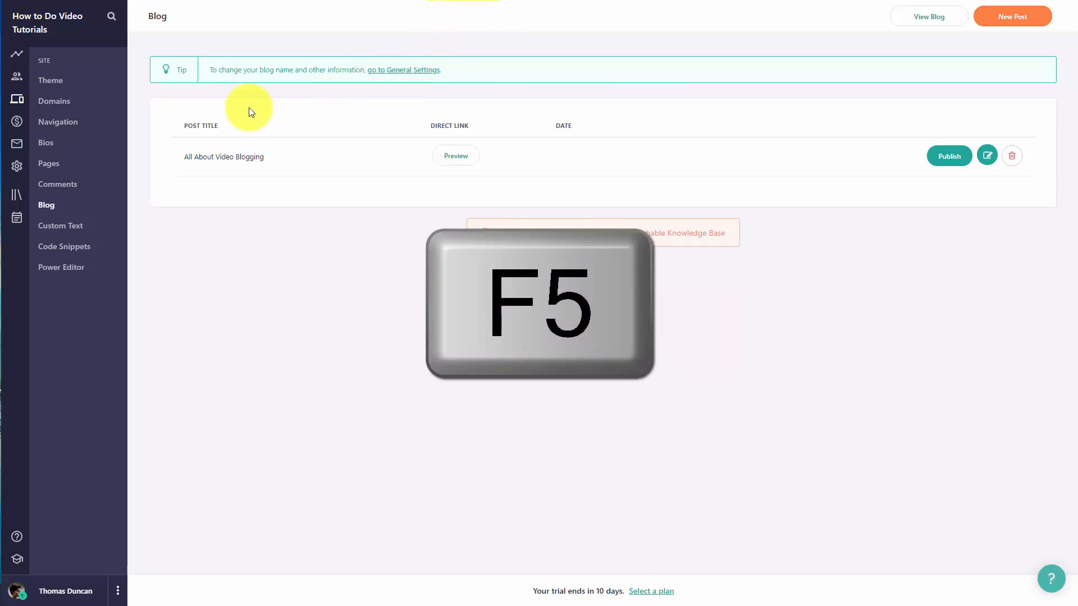
left_click(457, 166)
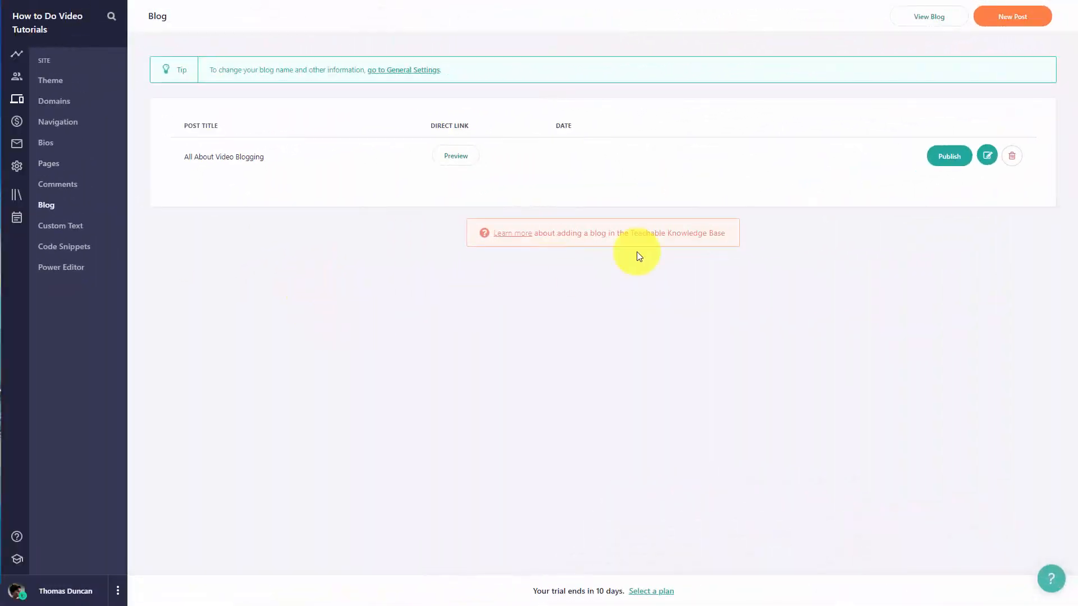
left_click(948, 158)
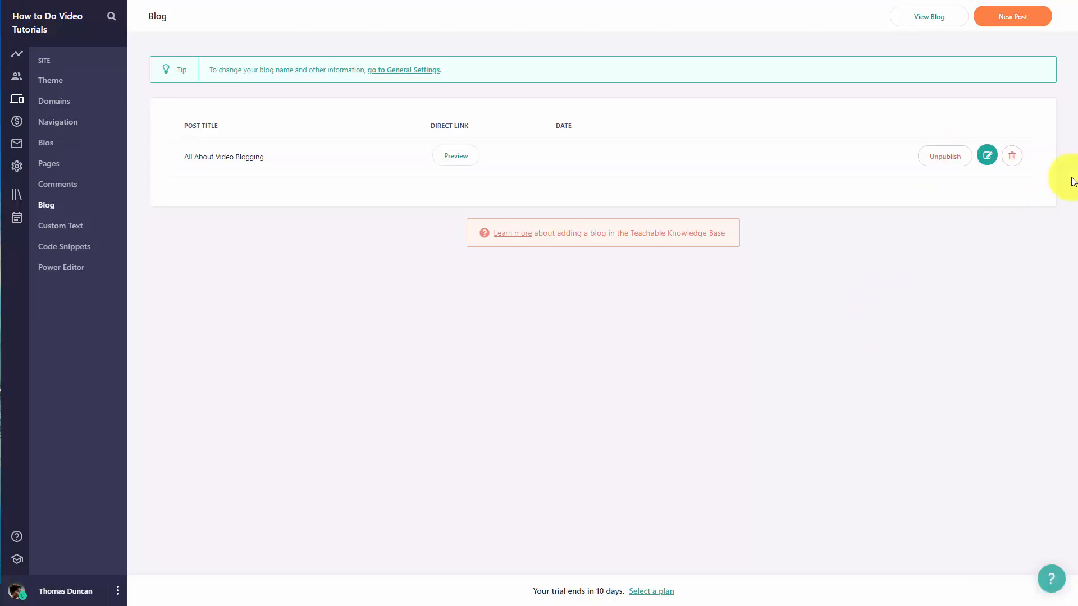
View the live blog and copy its full web address
left_click(925, 20)
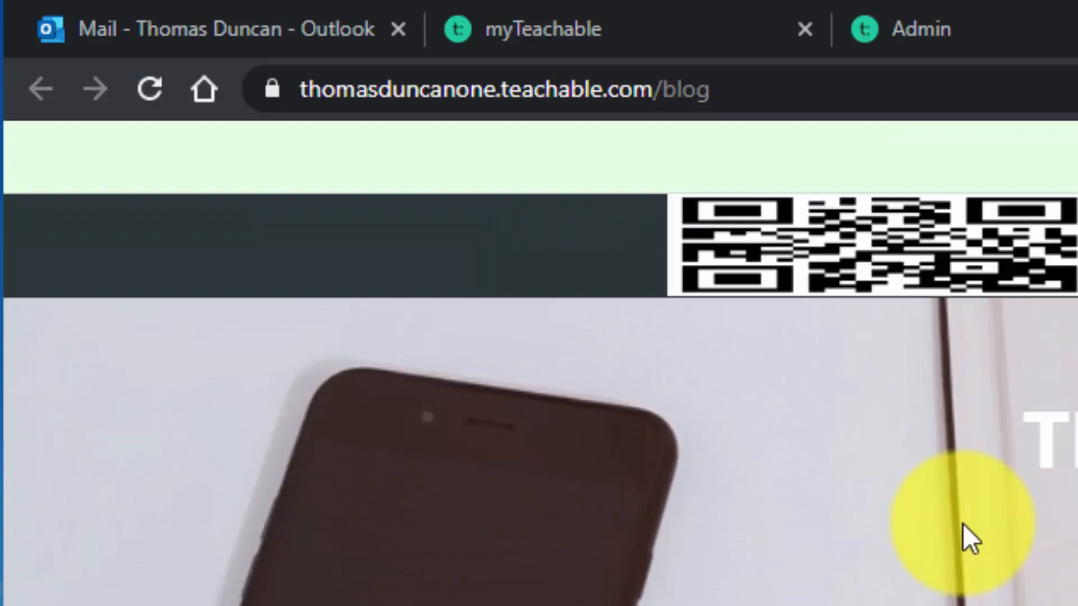
left_click(582, 102)
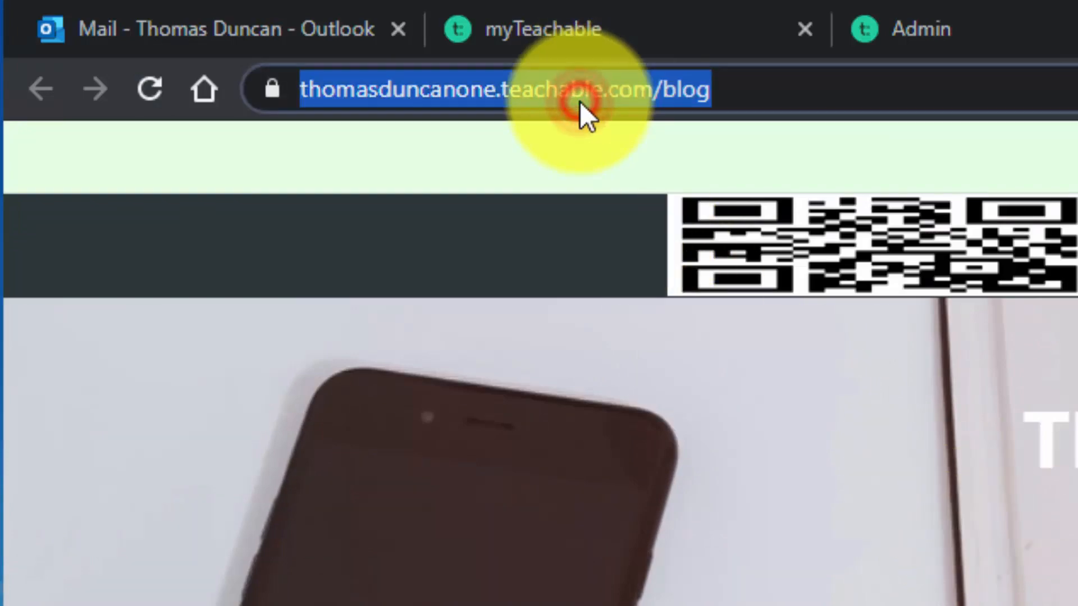
double_click(580, 100)
left_click(579, 100)
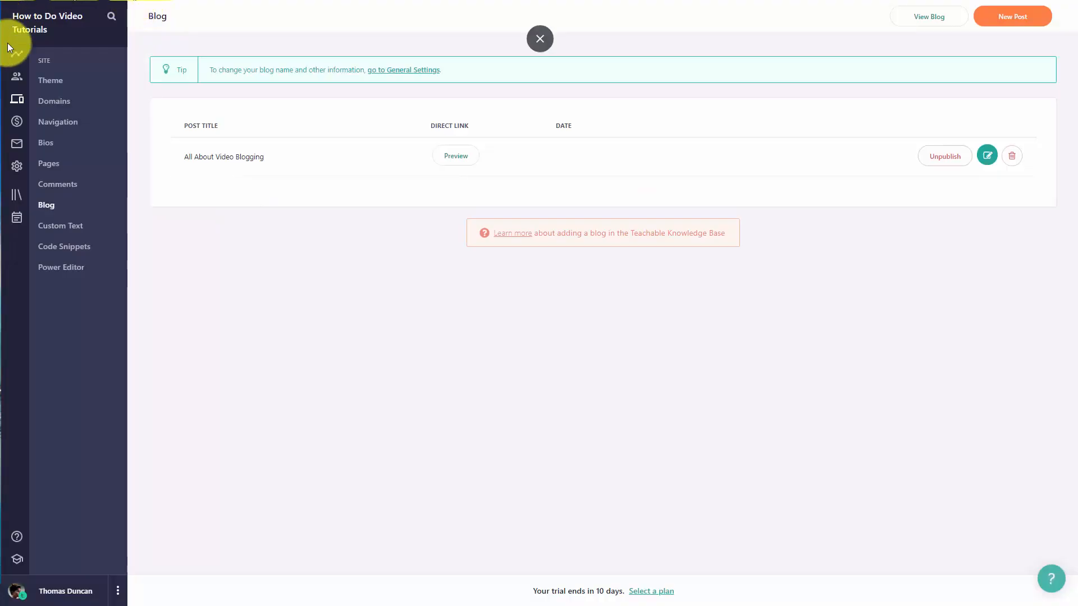
Change the "My Favorite Search Engine" navigation bar link to the text "Blog" and the copied blog address, and save it
left_click(67, 125)
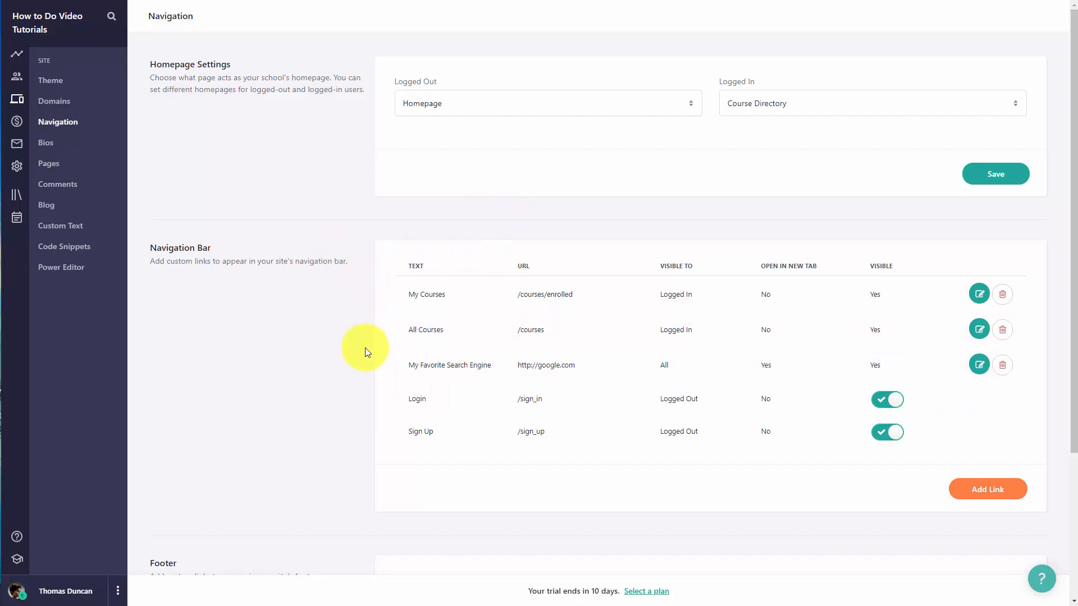
scroll(365, 352, "down", 1)
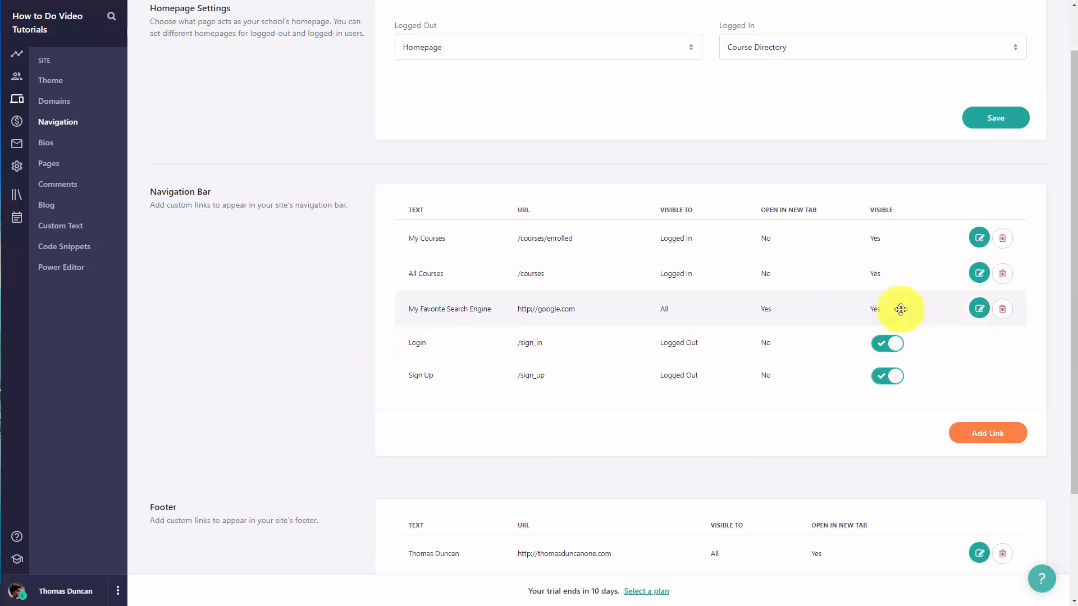
left_click(979, 310)
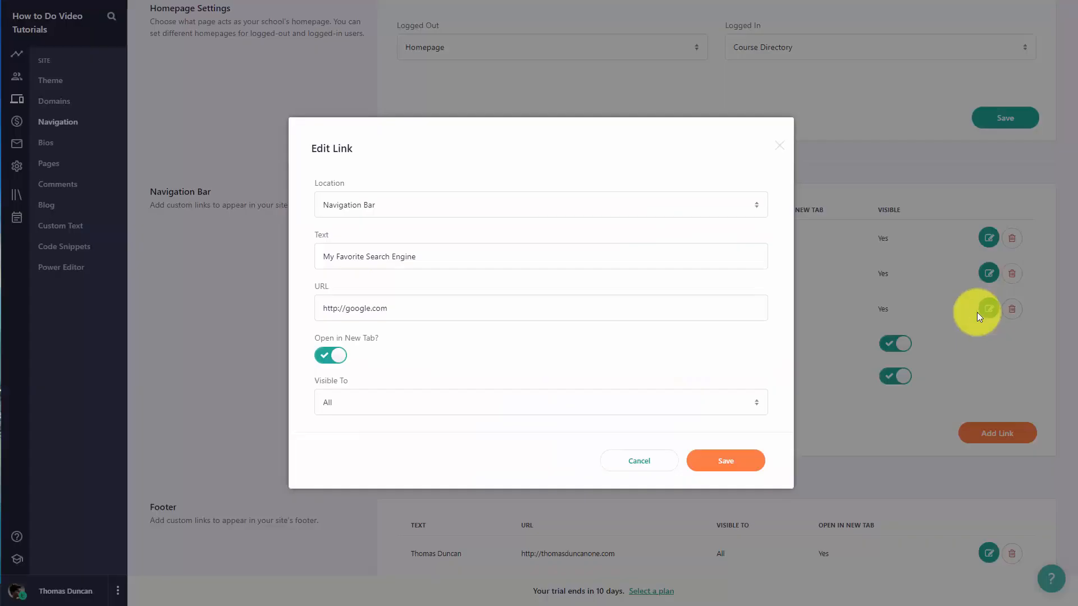
triple_click(445, 256)
type("Blgo")
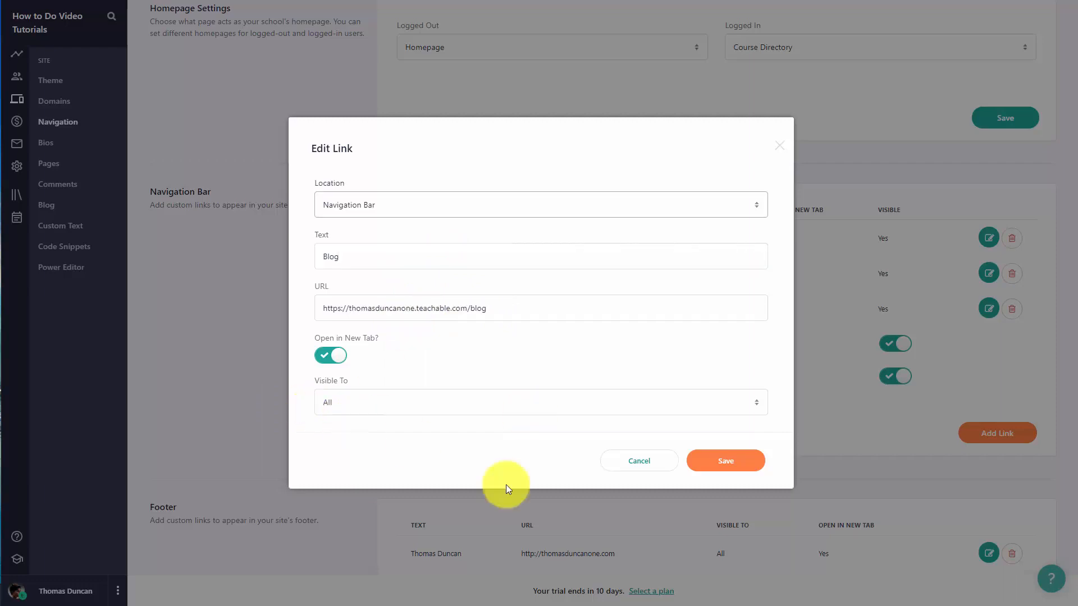
left_click(743, 460)
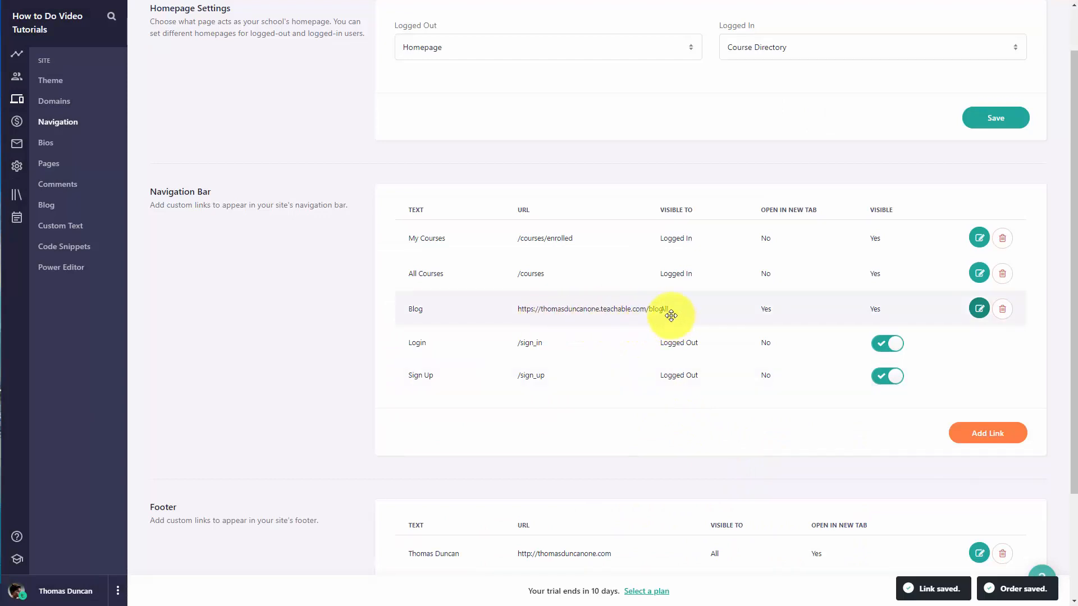
Make the Blog navigation link visible to Logged In users only and save the link
left_click(979, 310)
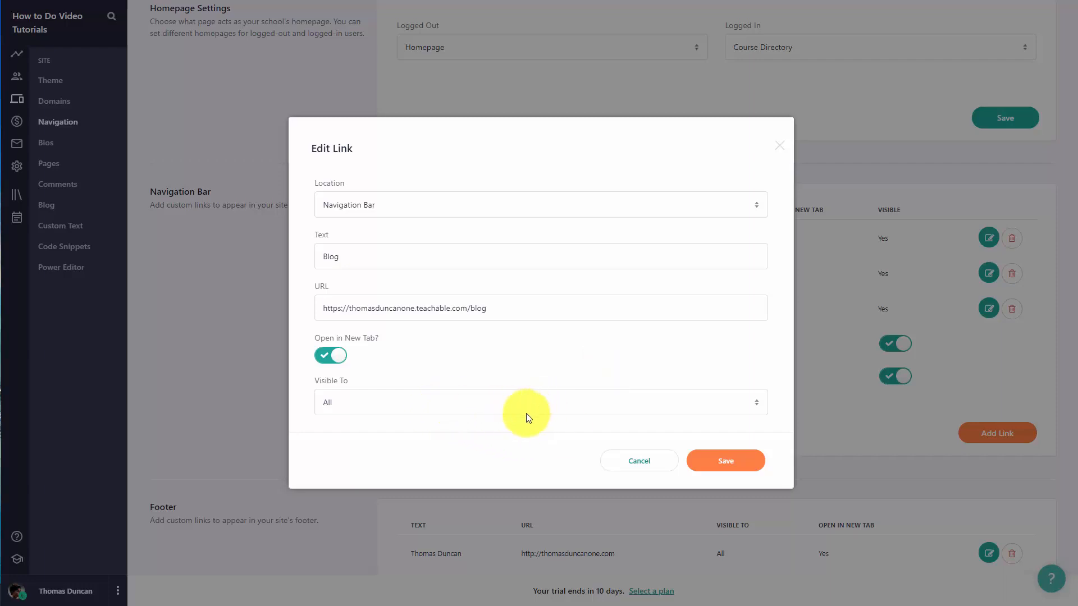
left_click(571, 403)
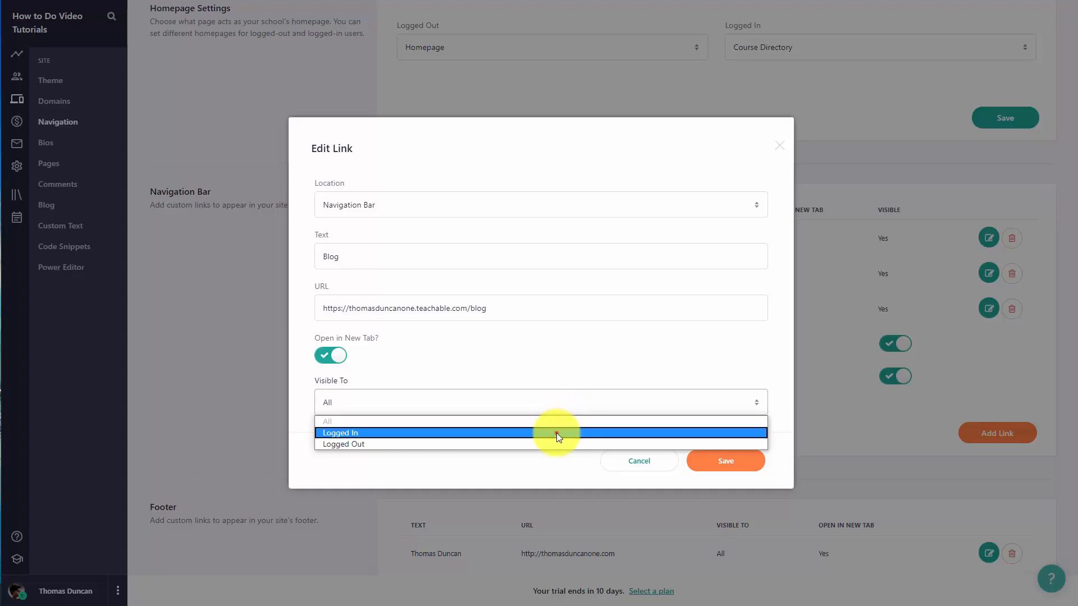
left_click(557, 433)
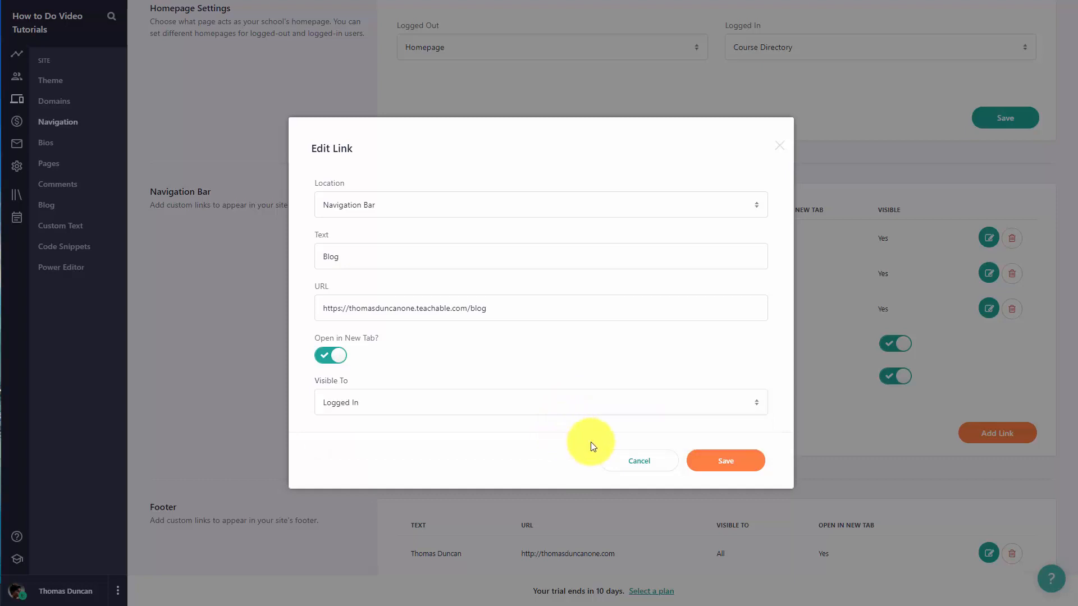
left_click(726, 461)
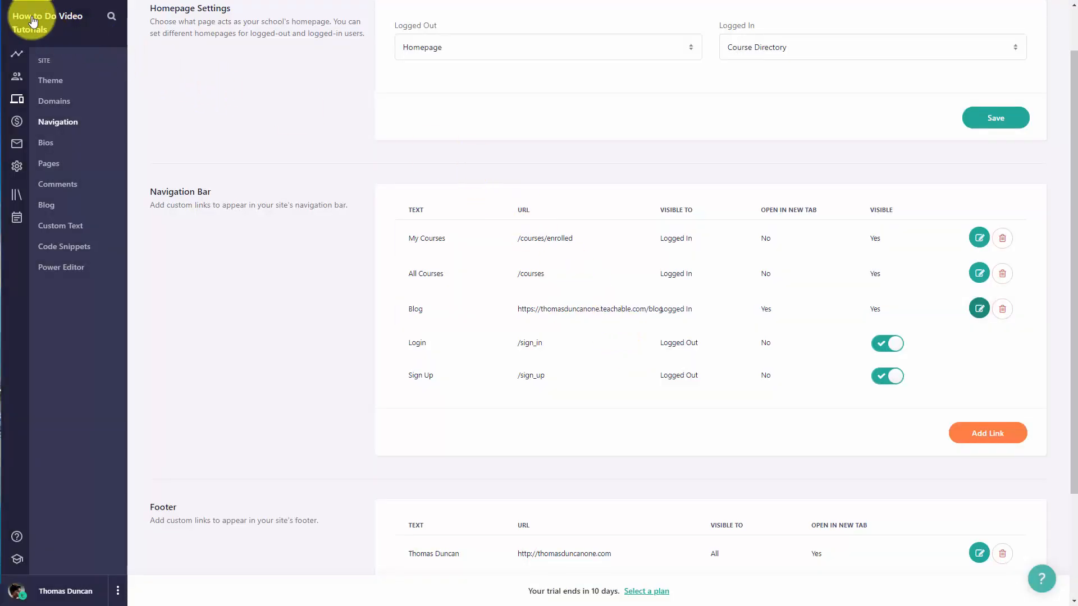
Open the school site, follow its Blog navigation link and read the full "All About Video Blogging" post
left_click(32, 22)
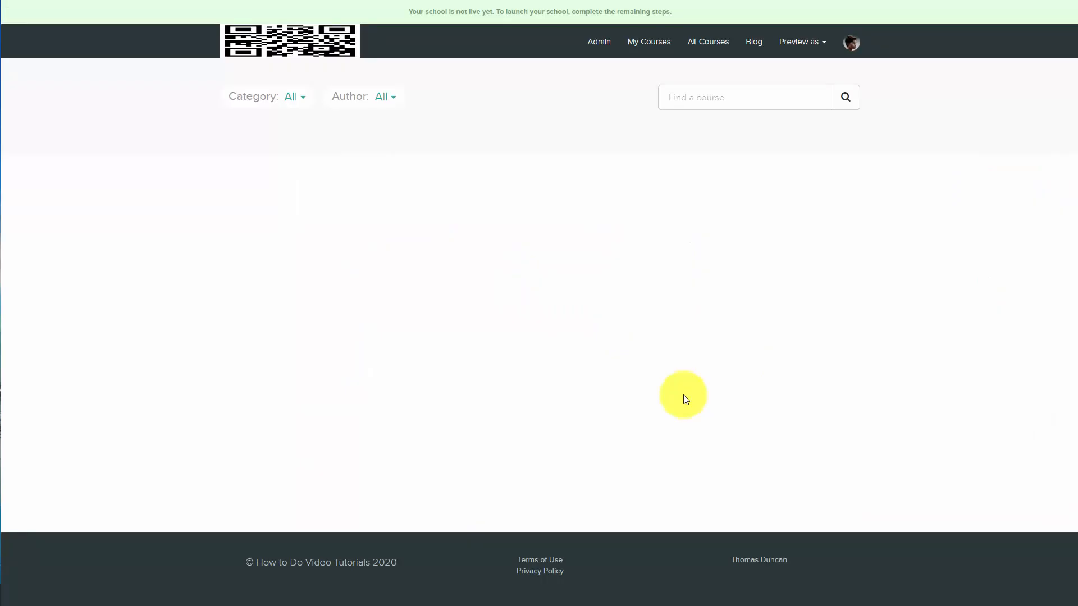
left_click(754, 43)
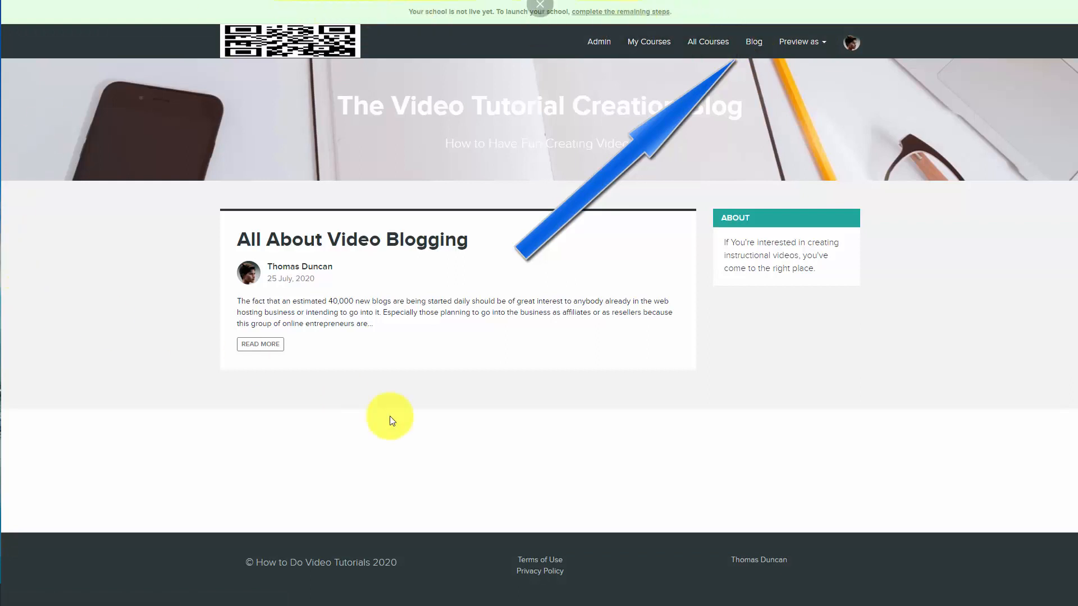
left_click(265, 345)
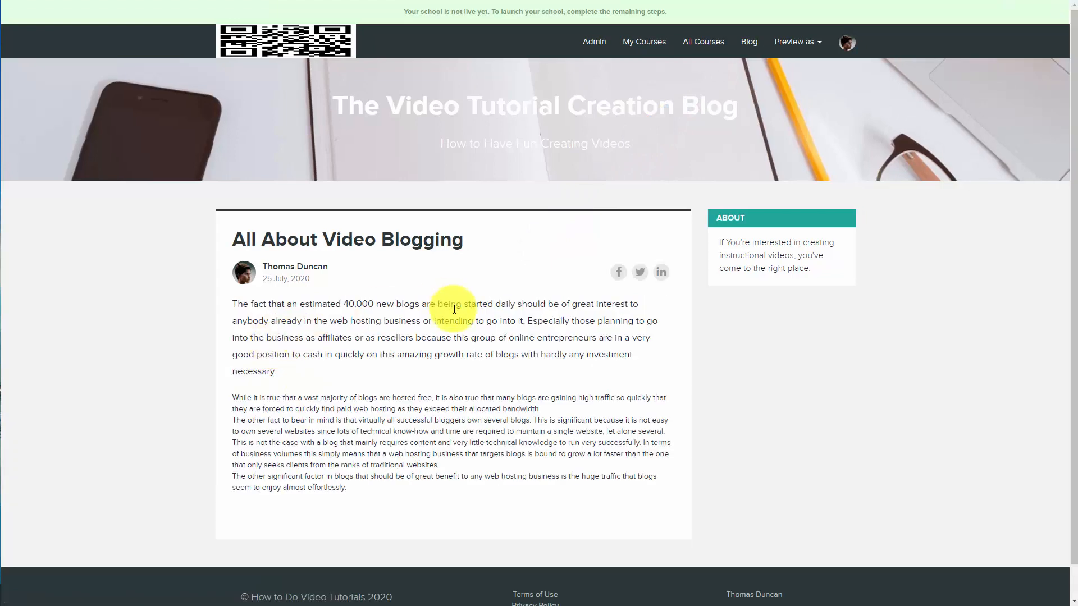
scroll(452, 314, "down", 1)
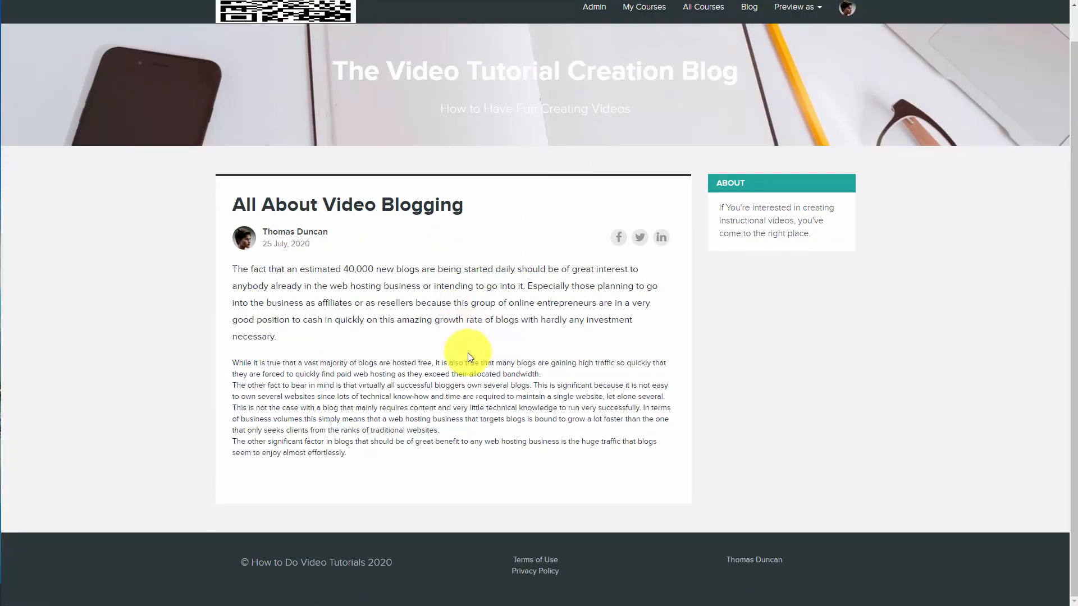